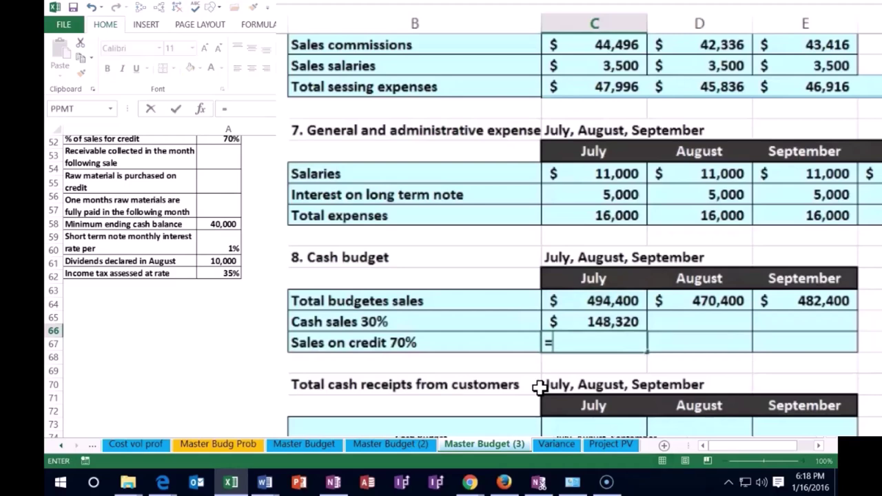
Enter July sales on credit as =C64*.7, giving 346,080.
key("Up")
key("Up")
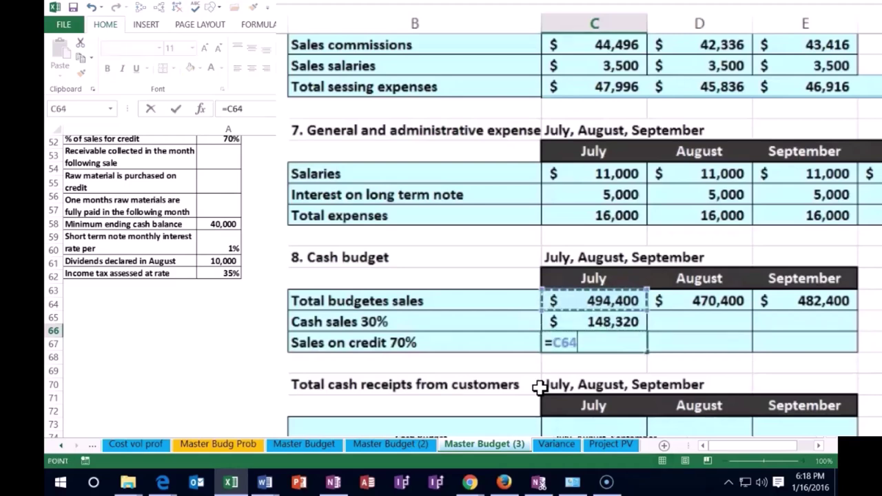
type("*.")
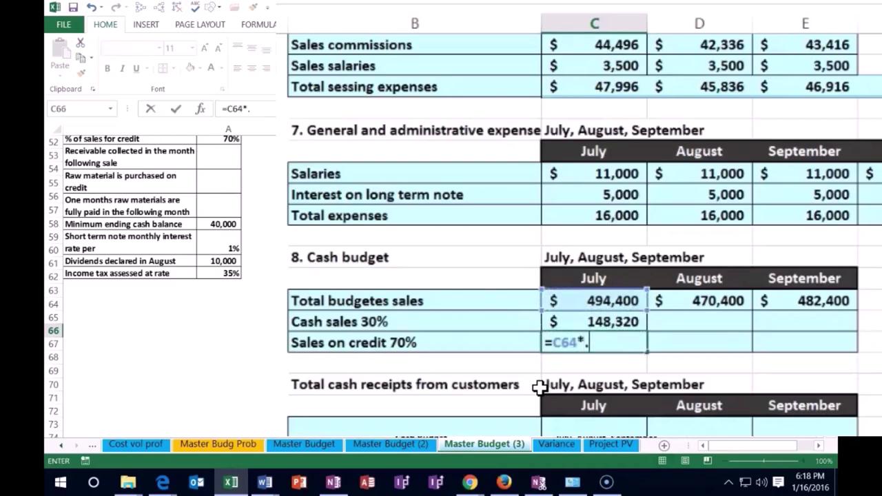
type("7")
key("Return")
Check July's total sales, cash sales and credit sales formulas (494,400, 148,320, 346,080).
left_click_drag(610, 321, 628, 339)
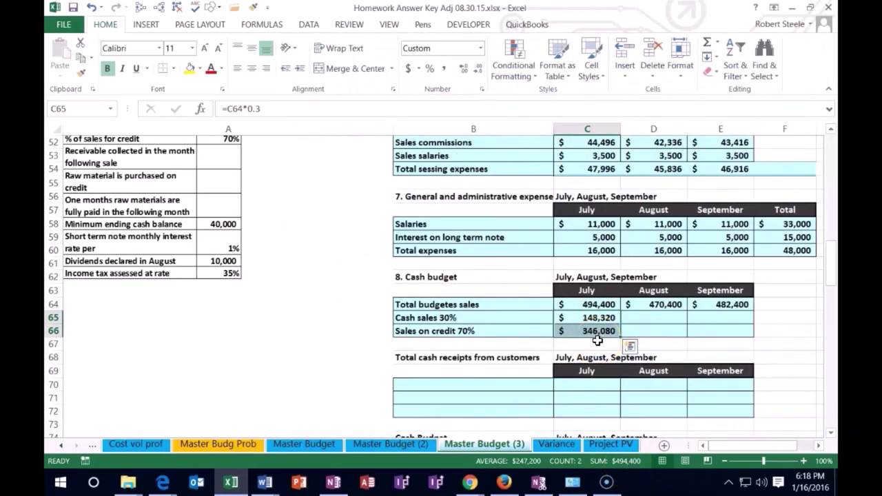
left_click(587, 305)
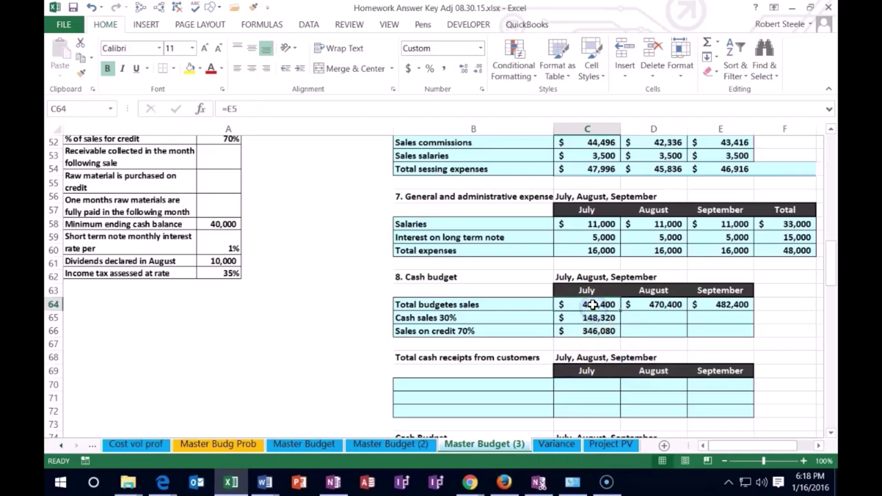
left_click(592, 318)
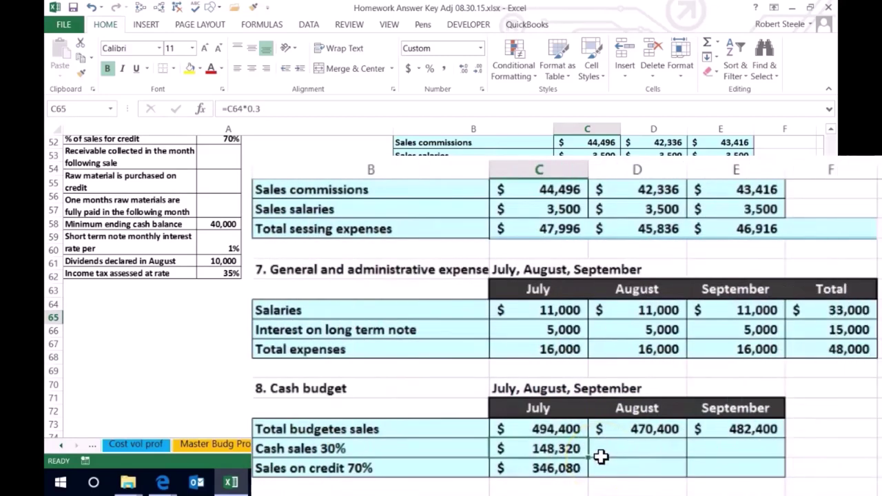
key("Down")
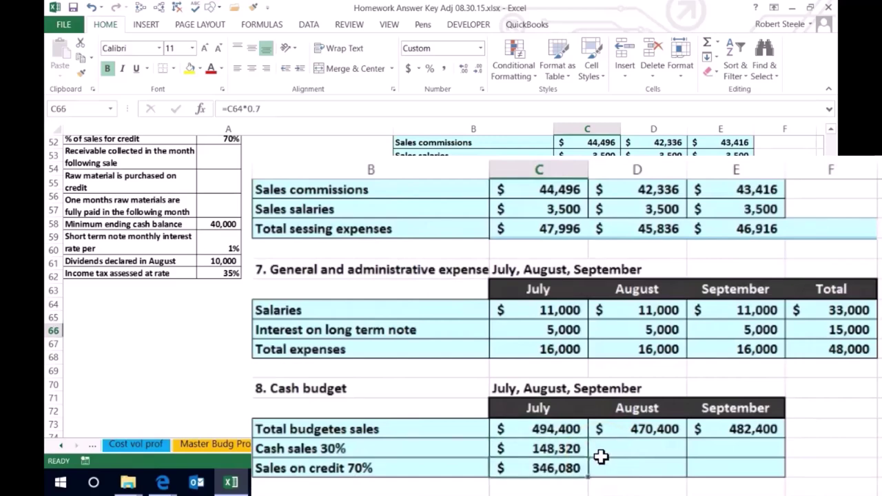
key("Up")
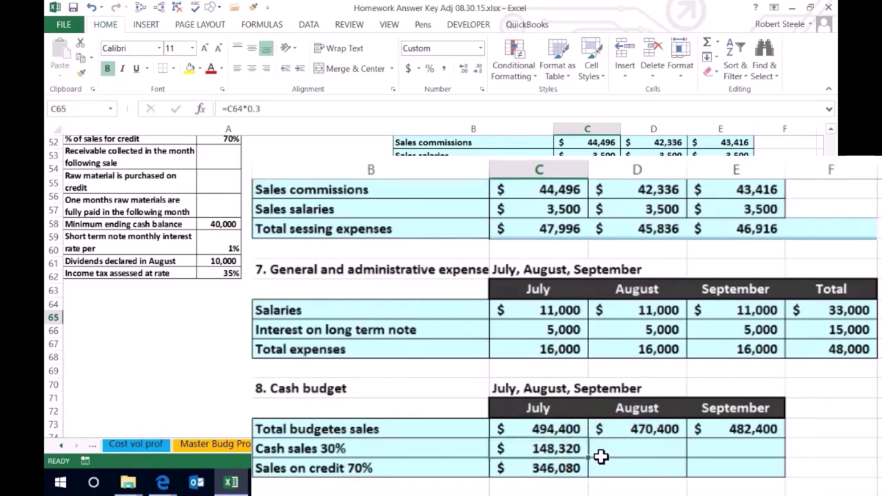
key("Down")
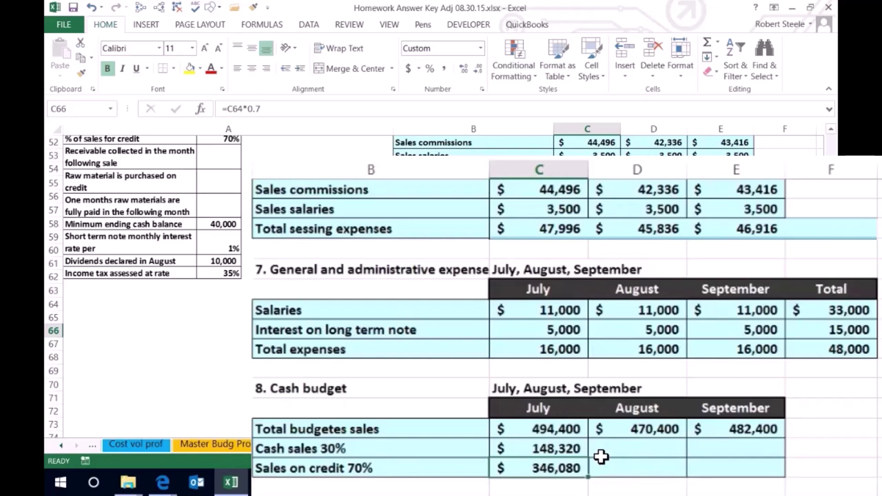
Enter August cash sales as =D64*.3, giving 141,120.
left_click(601, 456)
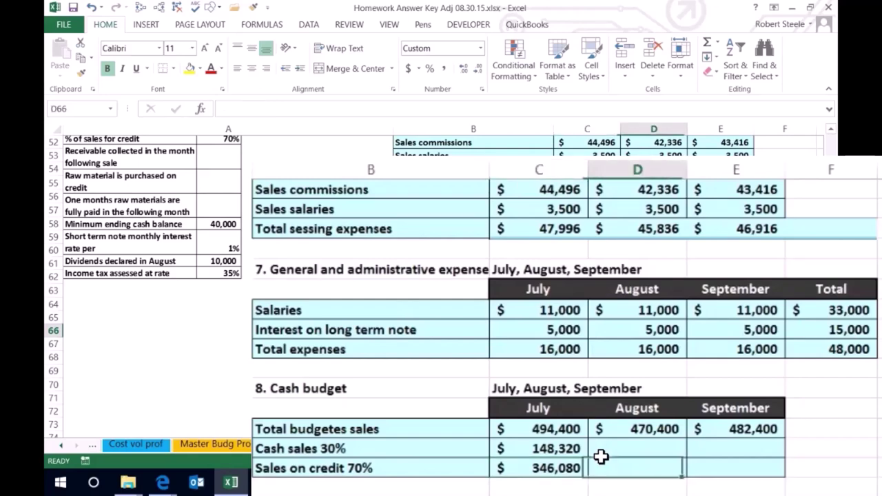
type("=")
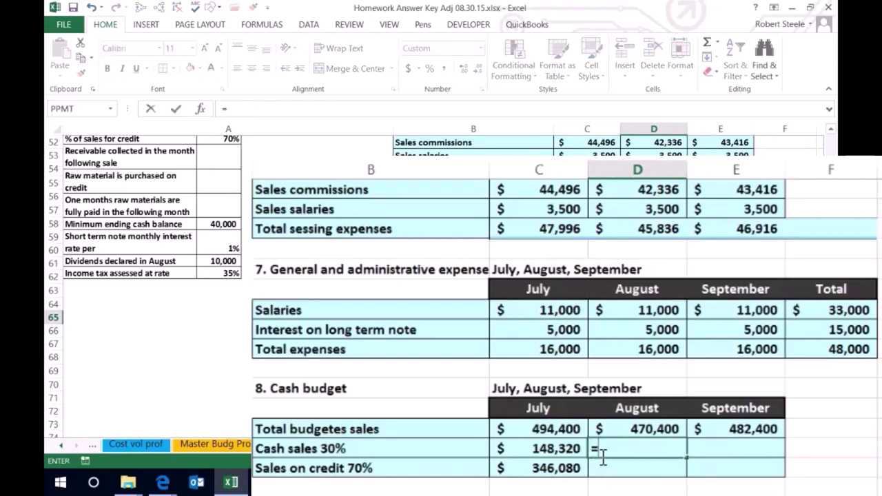
key("Up")
type("*")
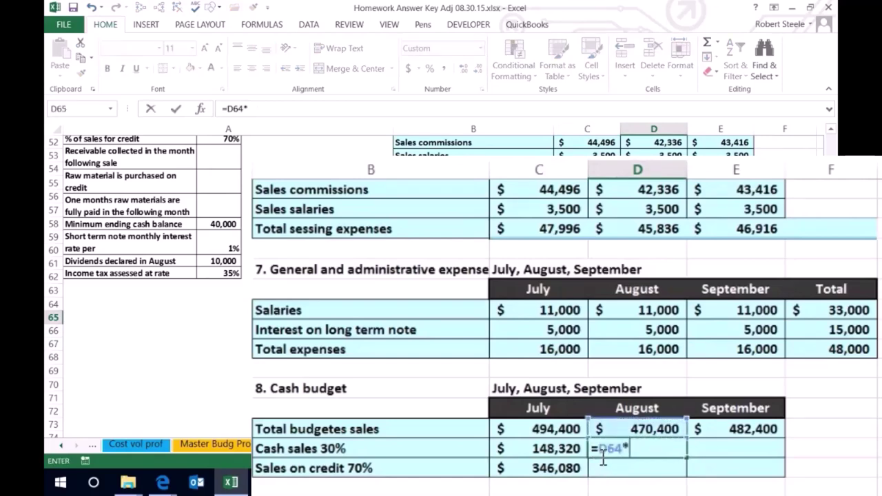
type(".3")
key("Return")
Enter August sales on credit as =D64*.7, giving 329,280.
type("=")
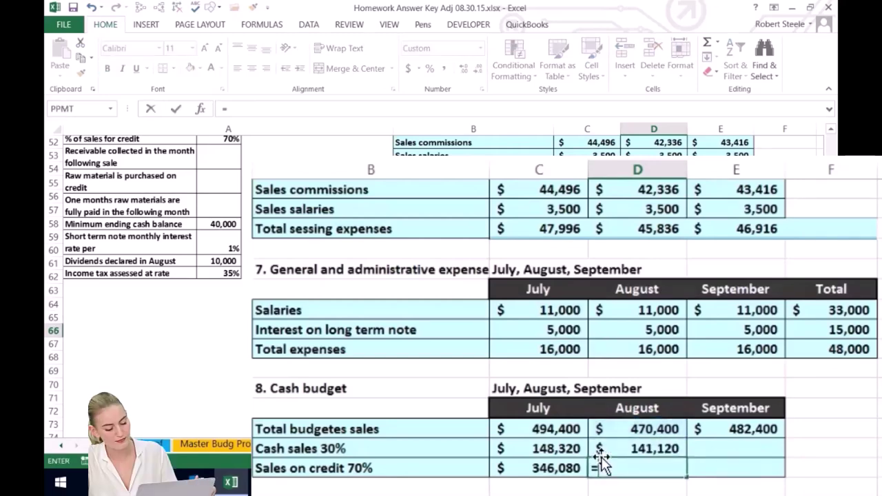
key("Up")
key("Up")
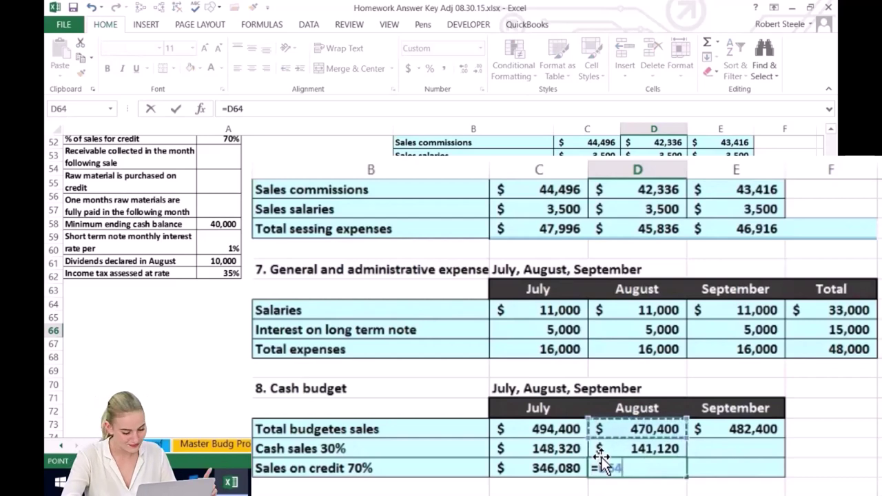
type("*.7")
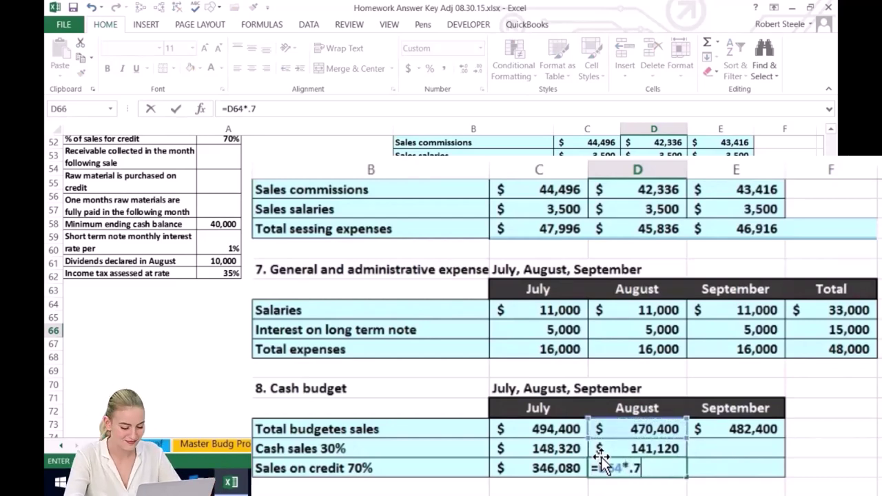
key("Return")
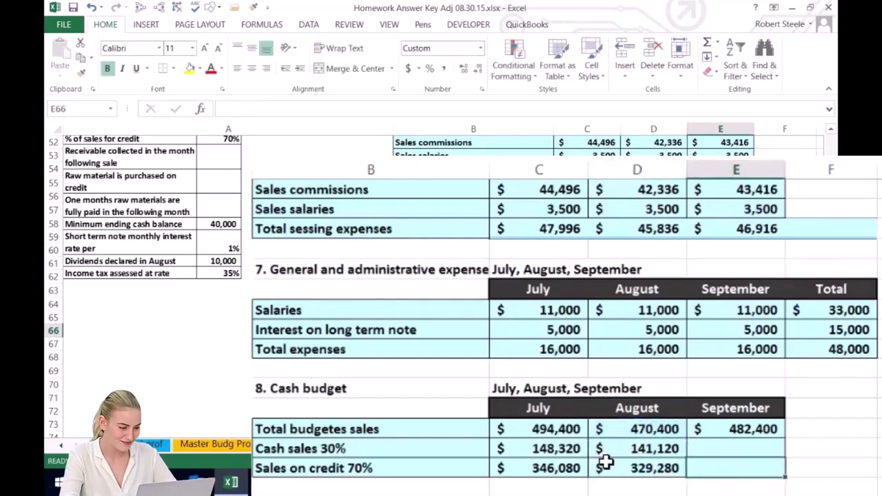
left_click(641, 448)
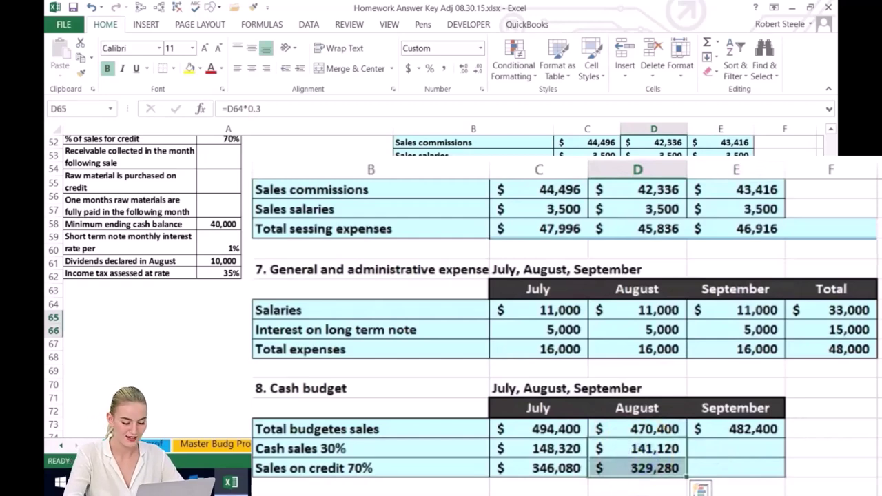
Enter September cash sales as =E64*.3, giving 144,720.
left_click(749, 448)
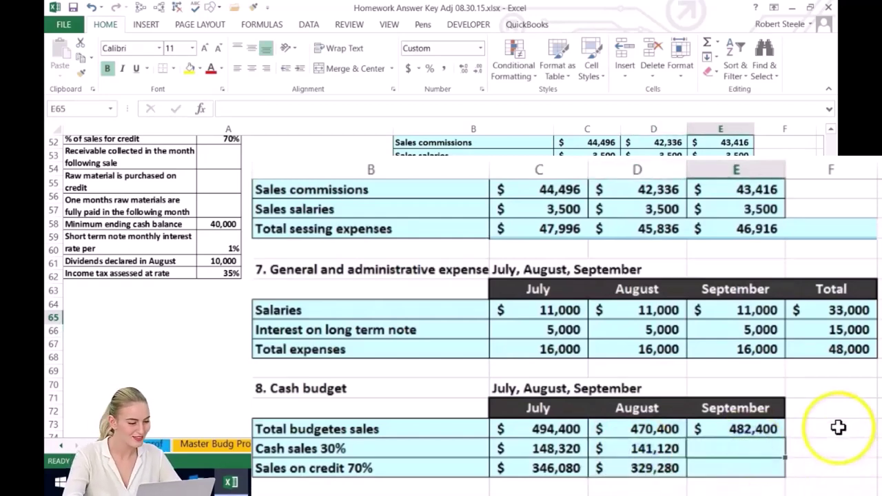
type("=")
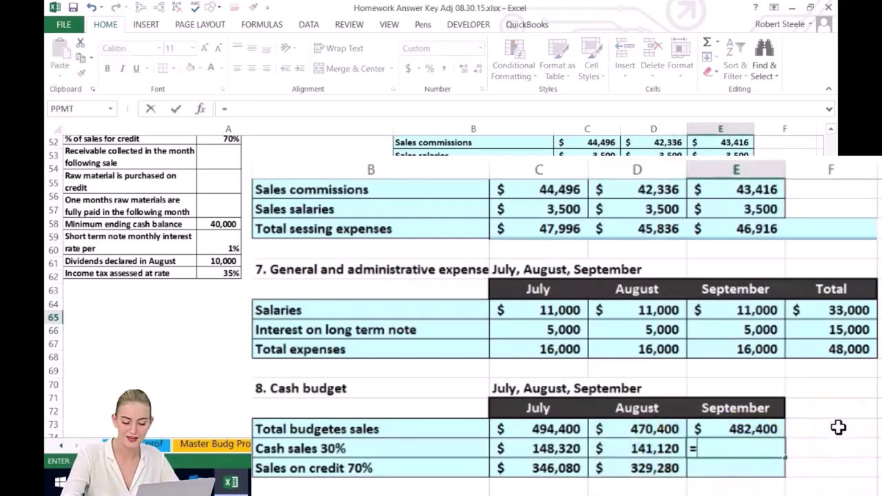
key("Up")
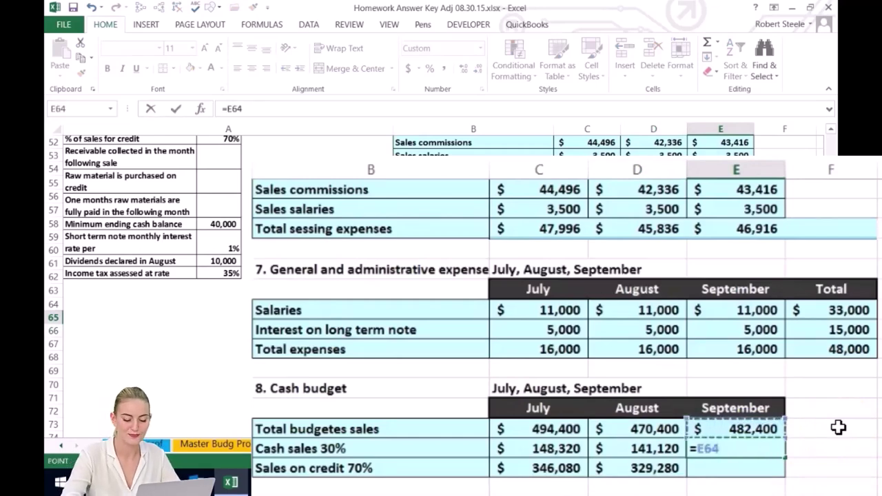
type("*")
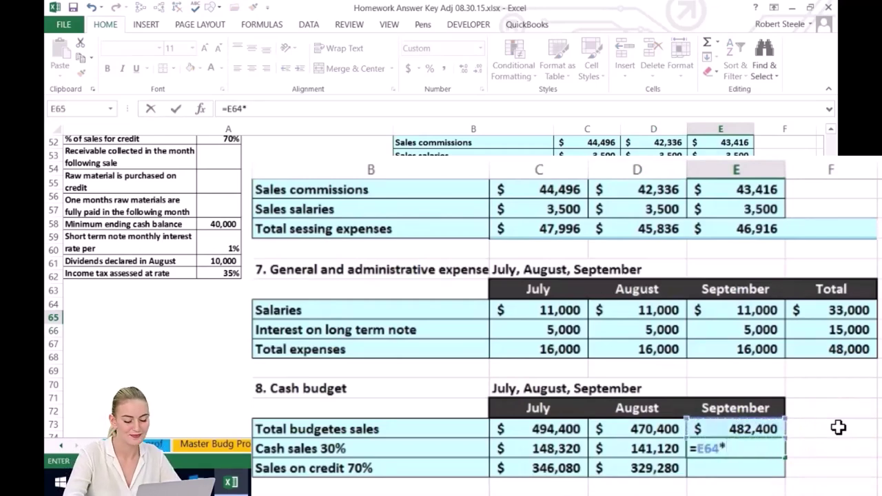
type(".3")
key("Return")
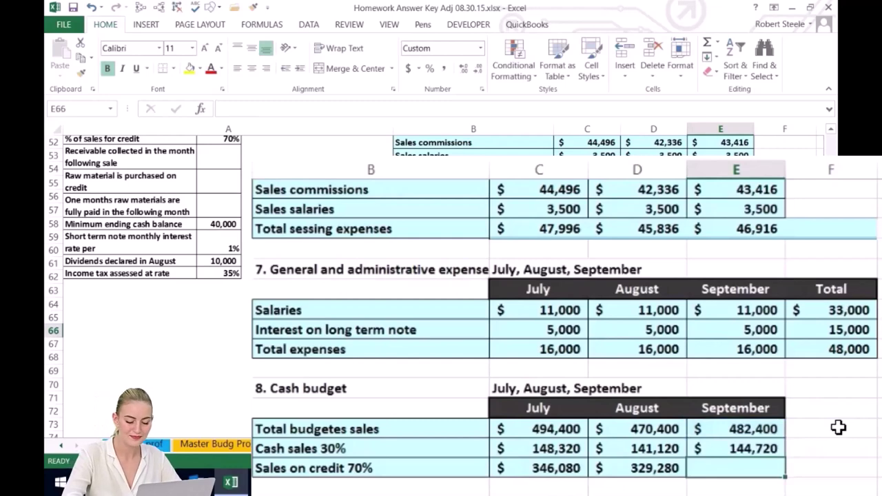
Enter September sales on credit as =E64*.7, giving 337,680.
type("=")
key("Up")
key("Up")
type("*")
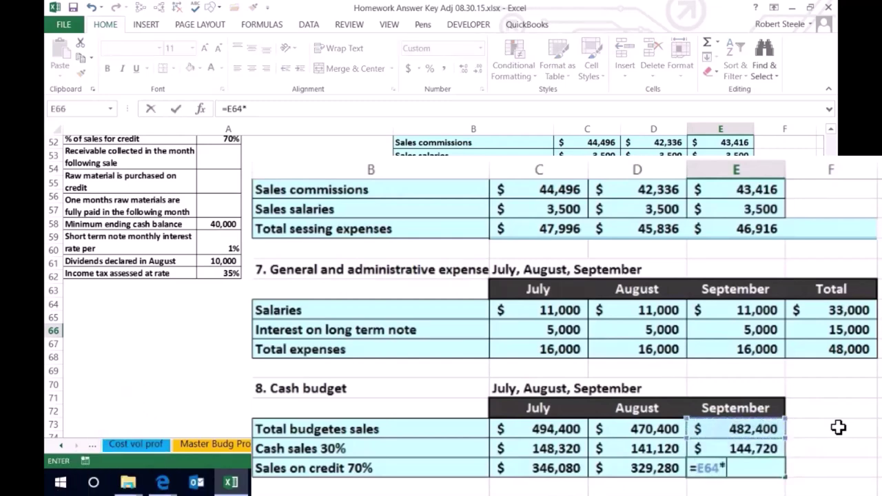
type(".7")
key("Return")
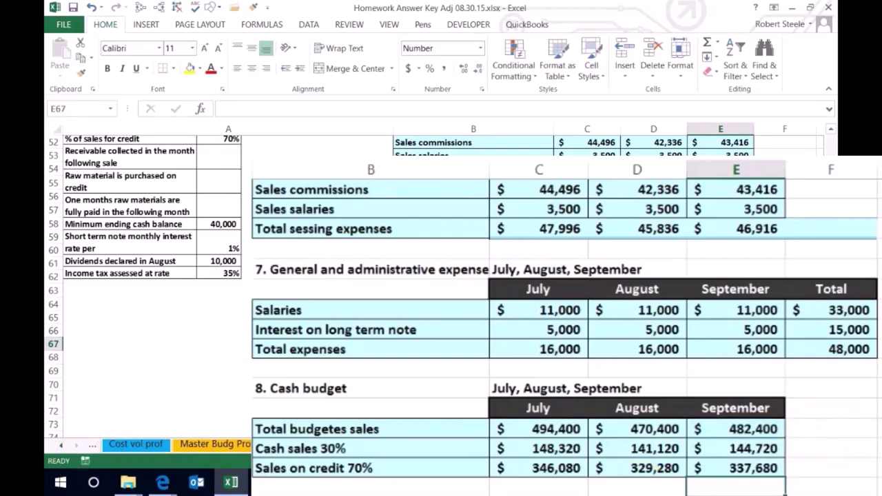
Link July and August current month's cash sales to C65 and D65 (148,320, 141,120).
scroll(65, 447, "down", 1)
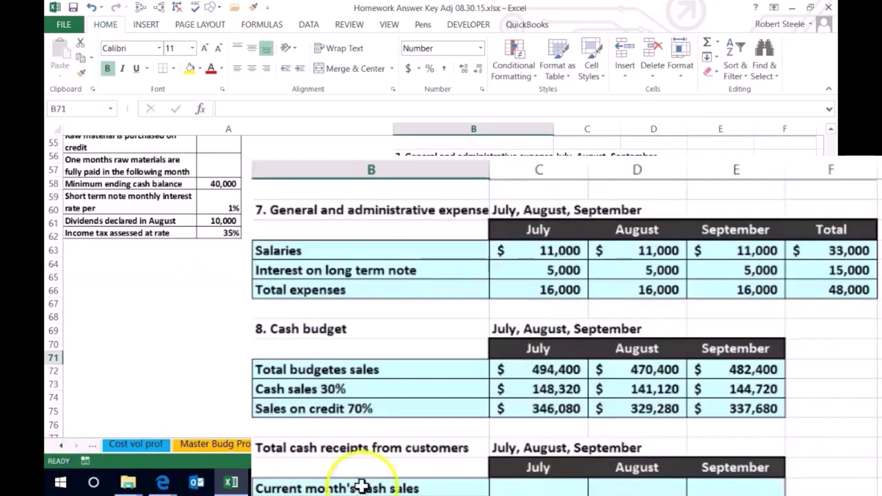
left_click(516, 484)
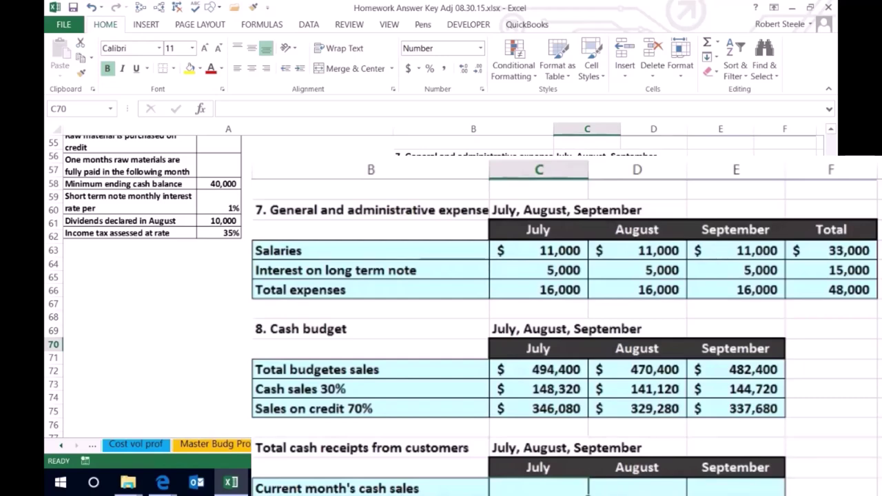
type("=")
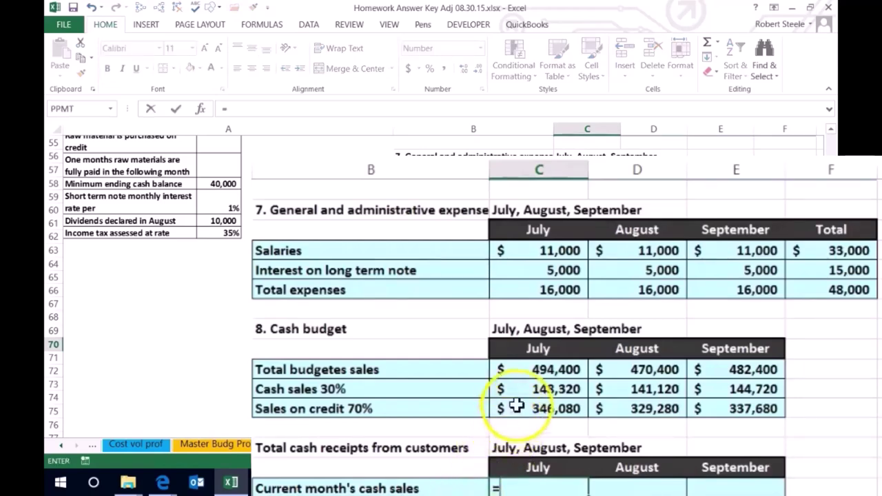
left_click(521, 389)
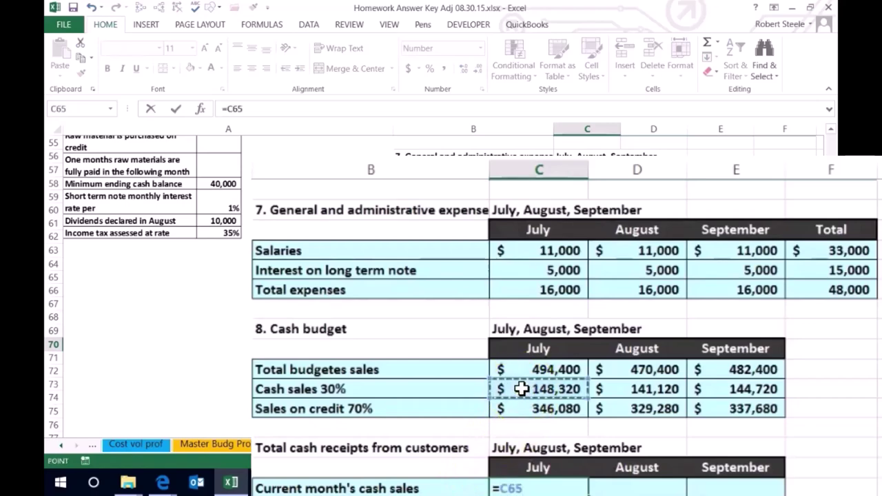
key("Return")
left_click(540, 410)
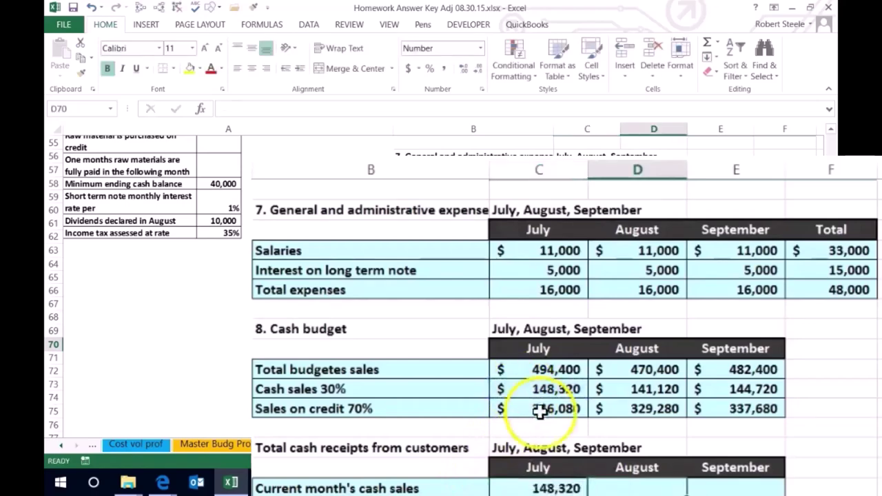
left_click(549, 488)
type("=")
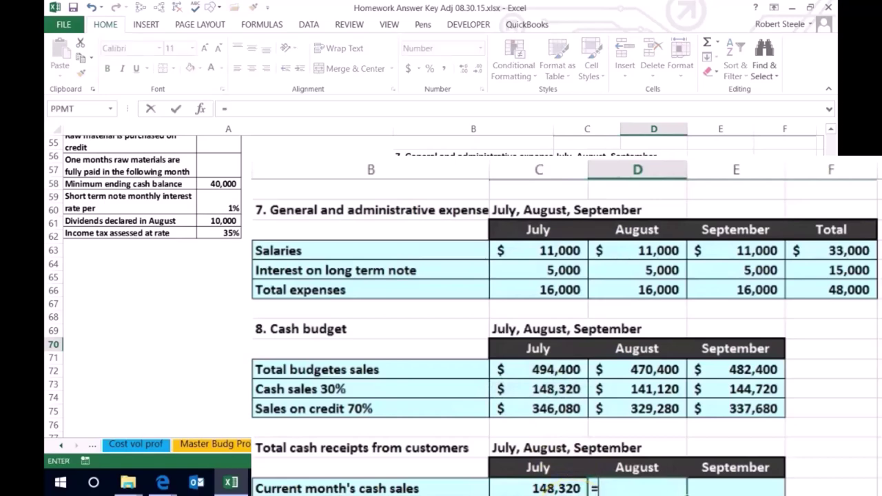
left_click(635, 390)
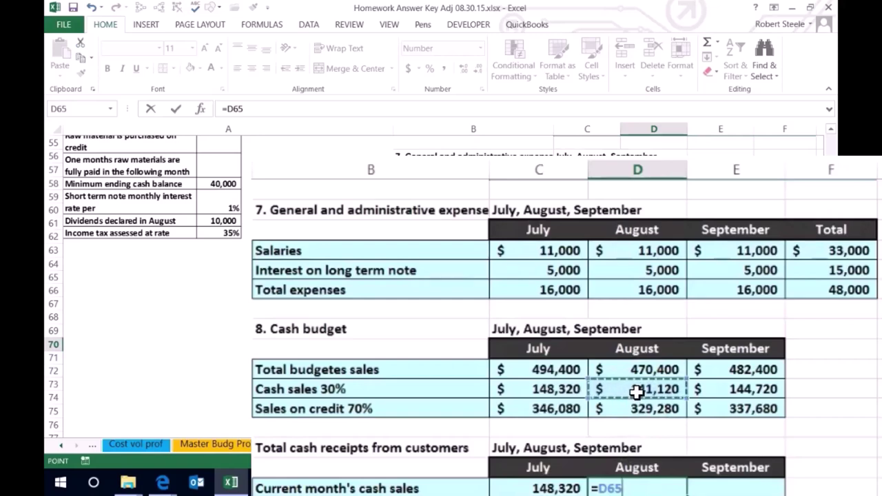
key("Return")
Link September's current month's cash sales to E65 (144,720) and start the B71 label.
left_click(647, 439)
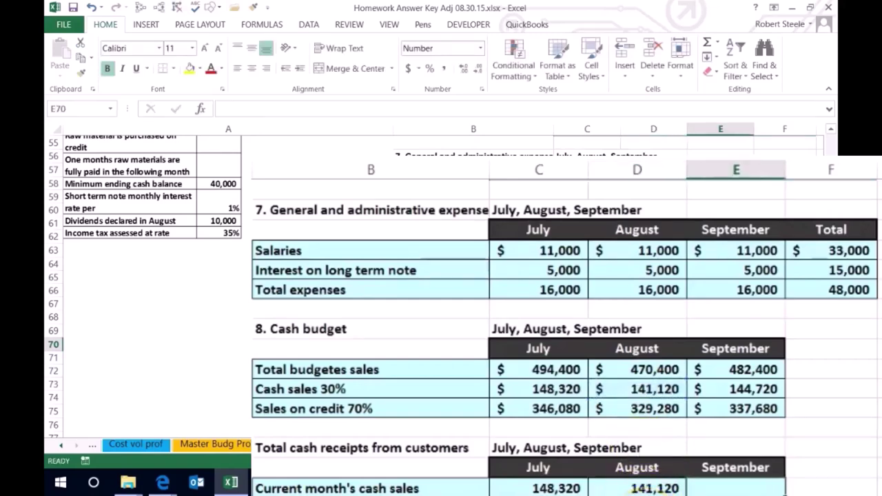
type("=")
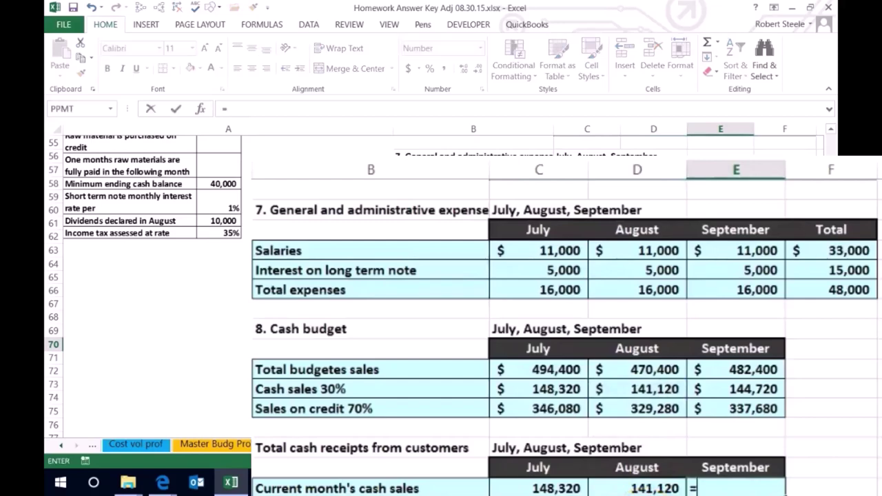
left_click(732, 390)
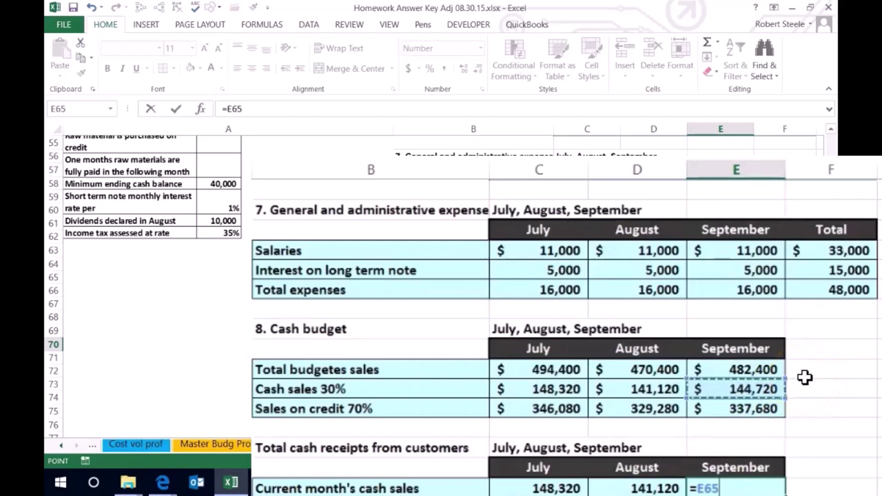
key("Return")
key("Left")
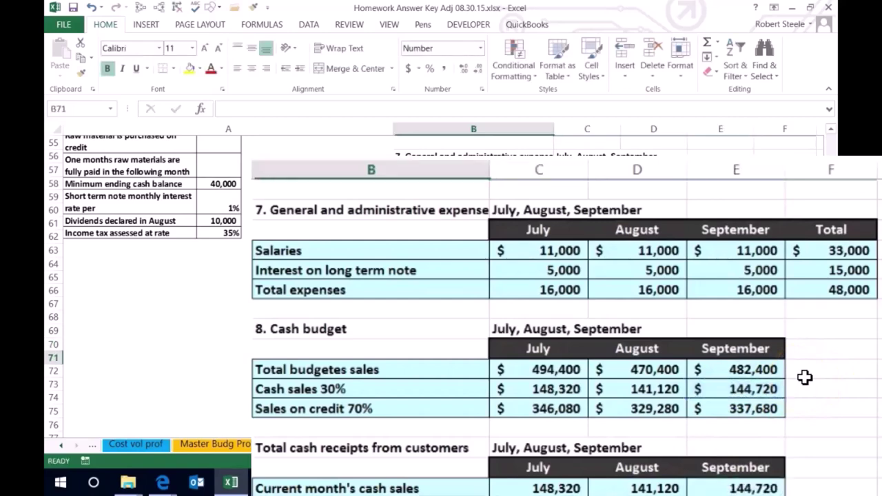
type("Colle")
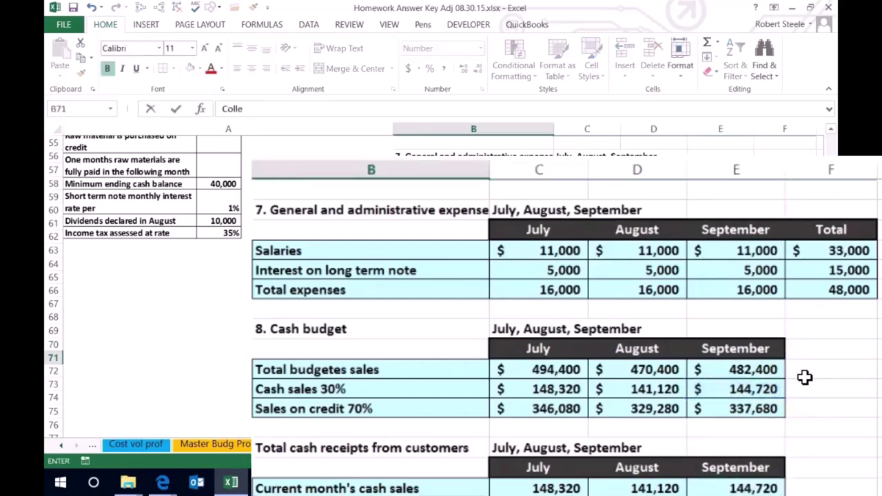
type("ction of re")
Correct the B71 label to read 'Collection of AR' and commit it.
key("BackSpace")
key("BackSpace")
type("A")
key("Tab")
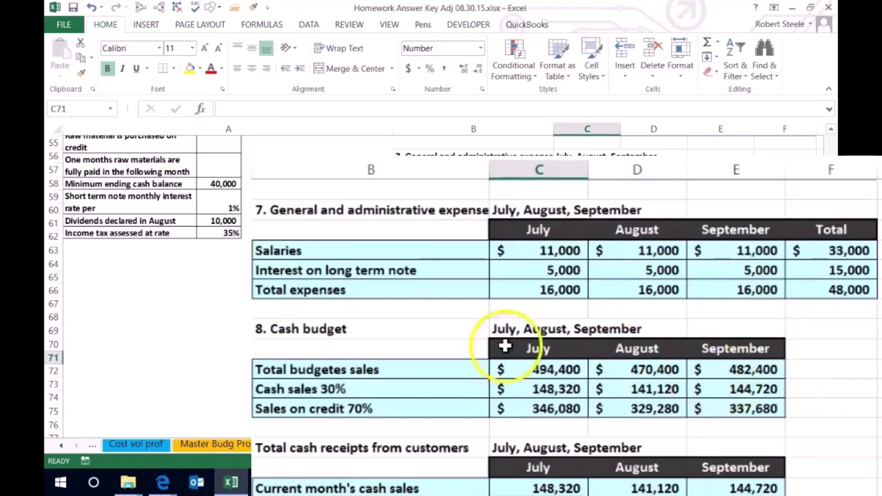
scroll(504, 338, "up", 3)
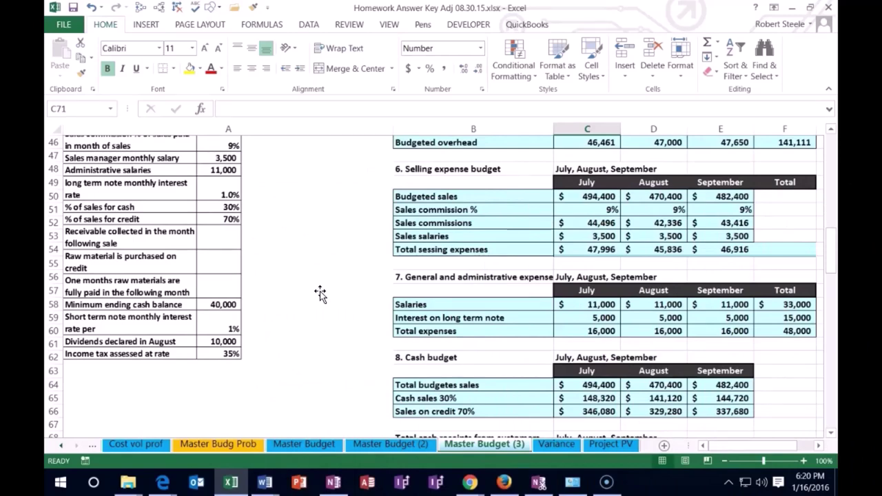
scroll(320, 293, "down", 3)
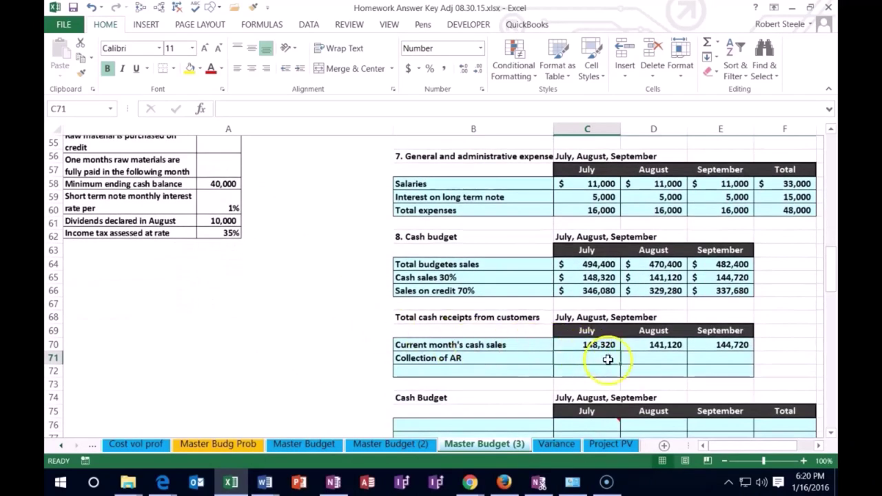
Set August Collection of AR to =C66 (346,080) and September to =D66 (329,280).
left_click(639, 358)
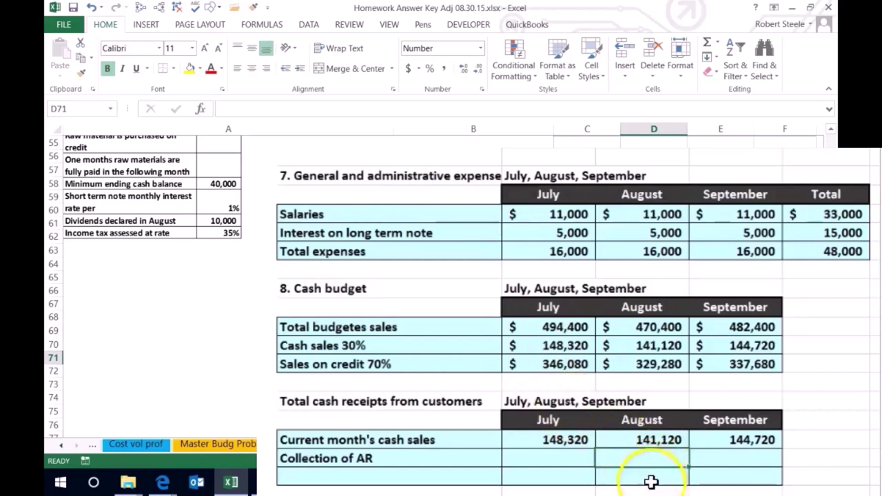
type("=")
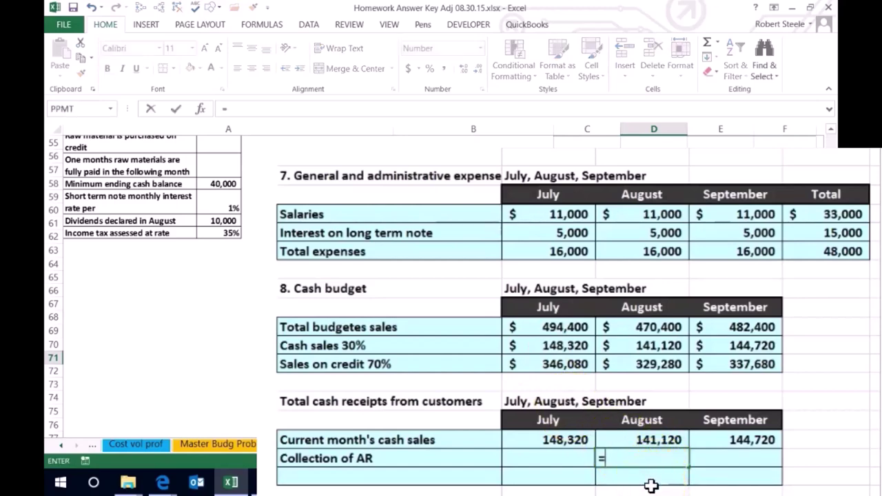
left_click(562, 345)
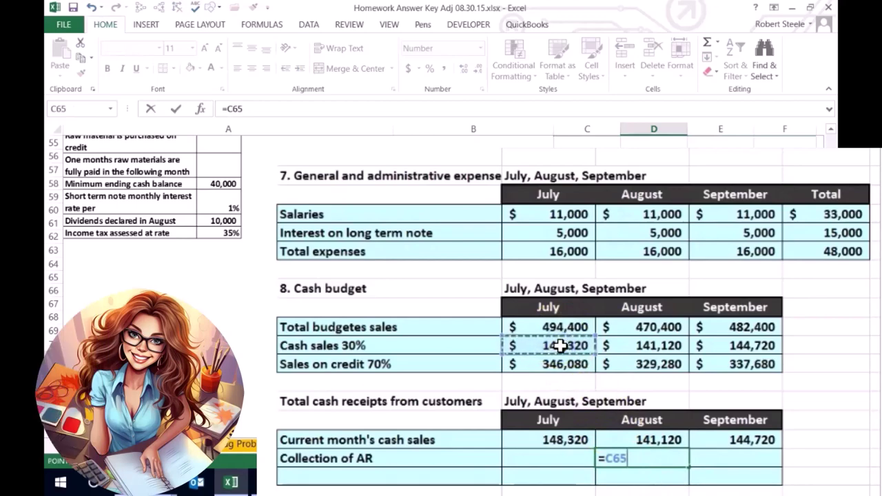
left_click(563, 366)
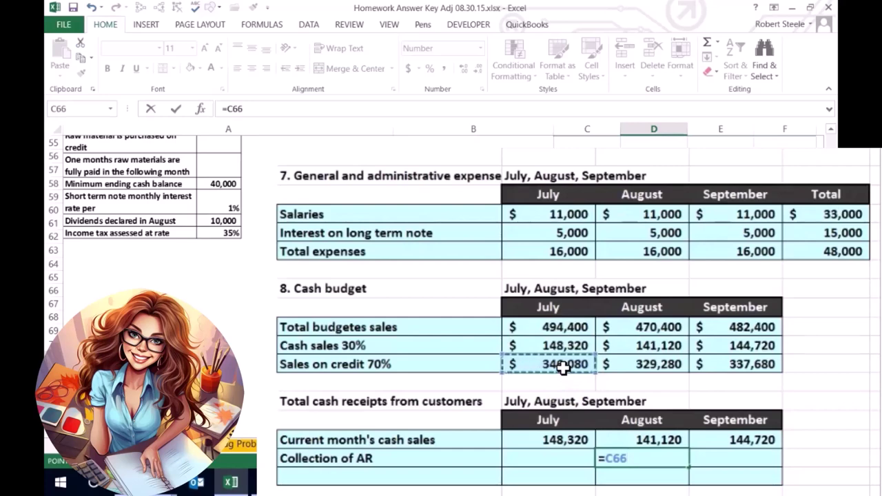
key("Tab")
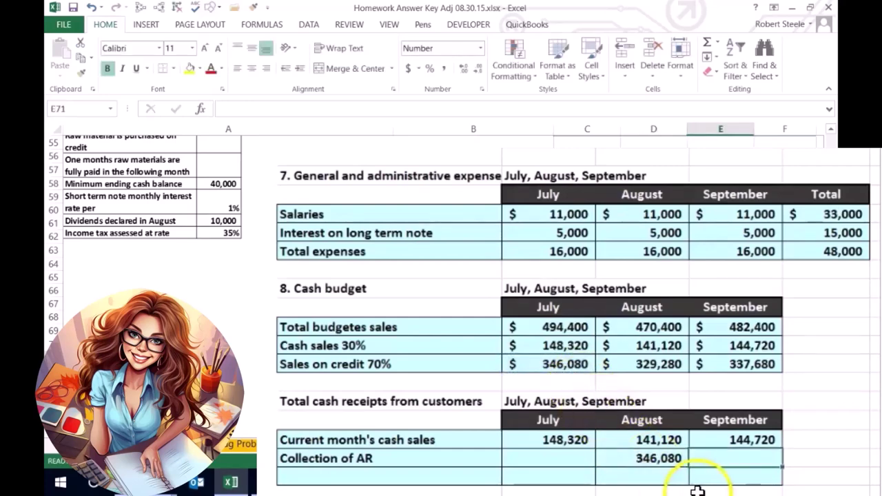
type("=")
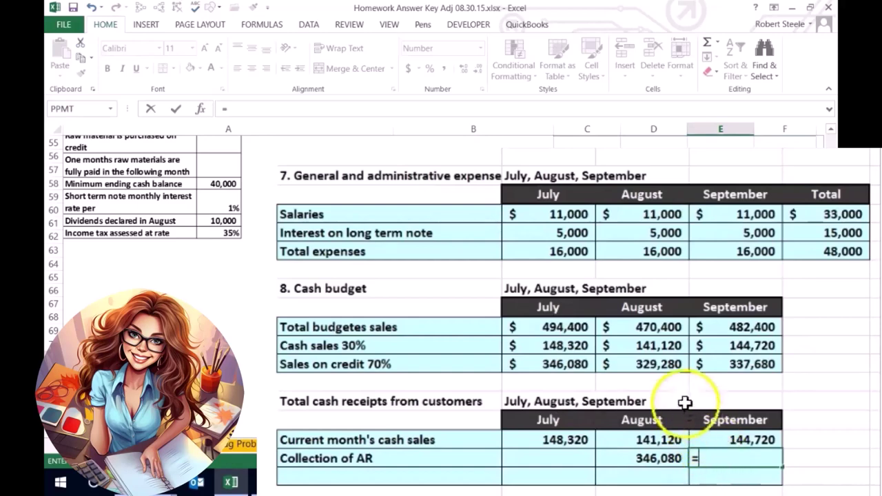
left_click(660, 366)
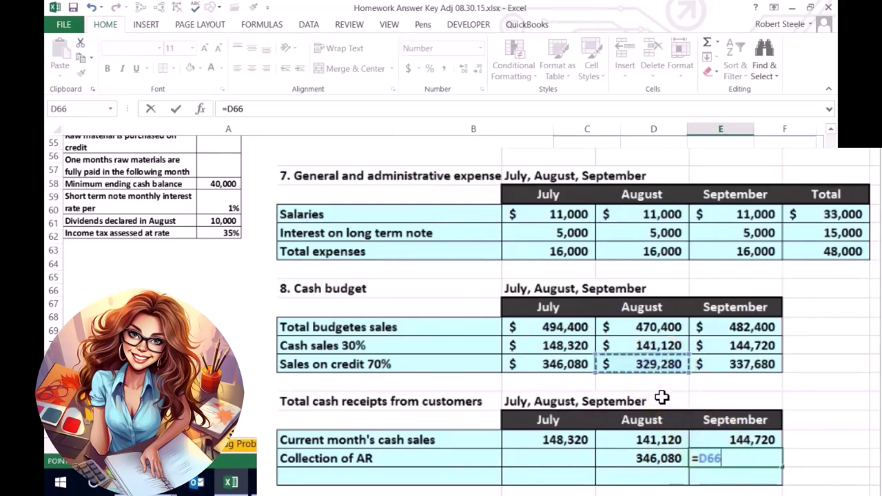
key("Return")
key("Left")
key("Left")
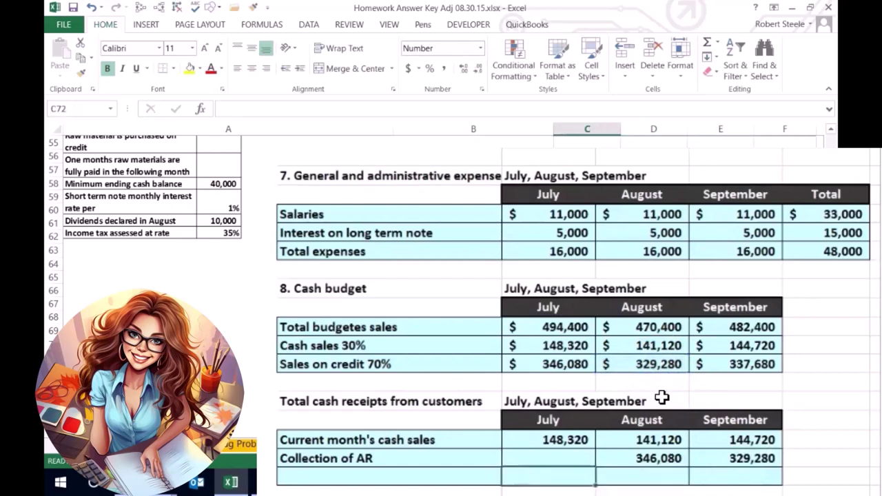
key("Up")
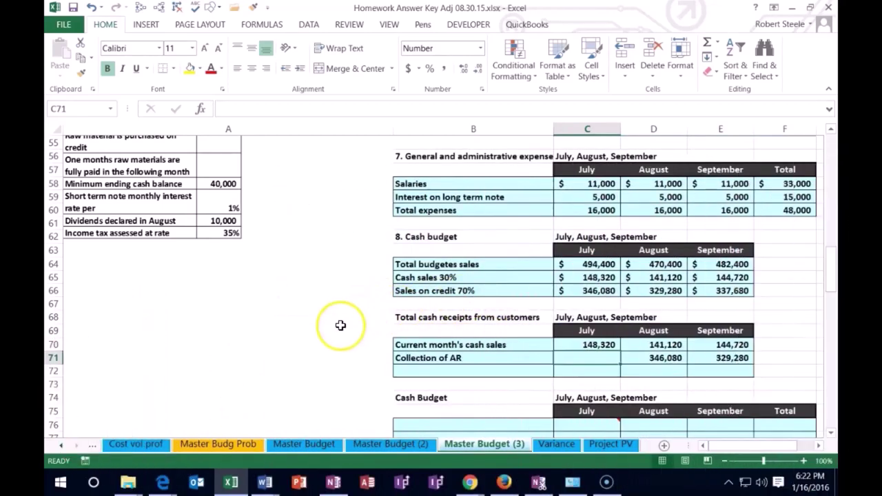
Enter 342,248 as July's Collection of AR in C71.
scroll(338, 331, "up", 9)
scroll(338, 335, "up", 9)
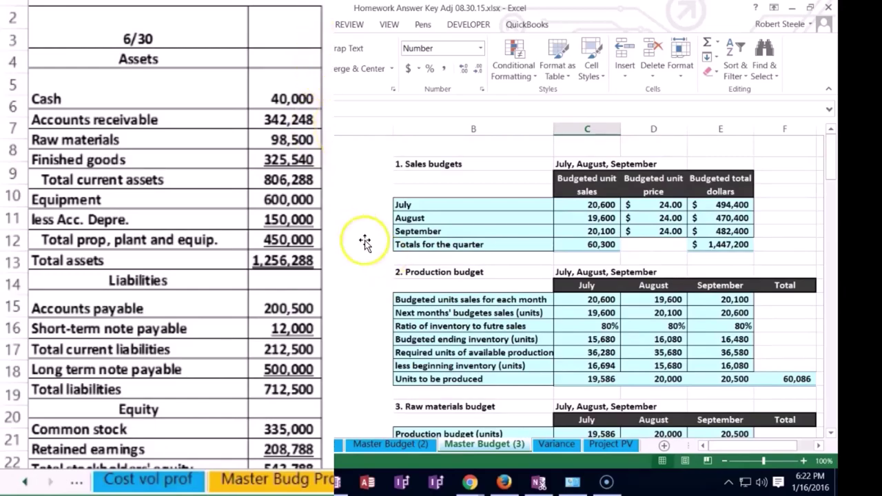
scroll(365, 242, "down", 10)
scroll(378, 265, "down", 9)
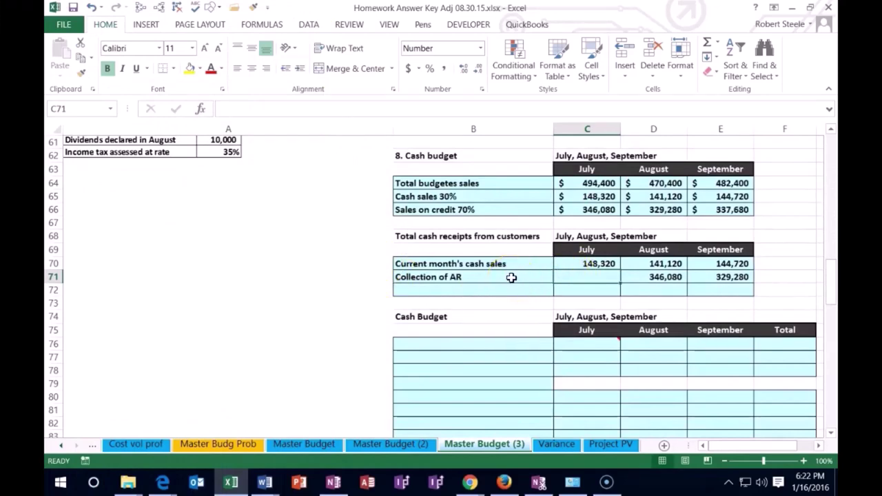
type("342248")
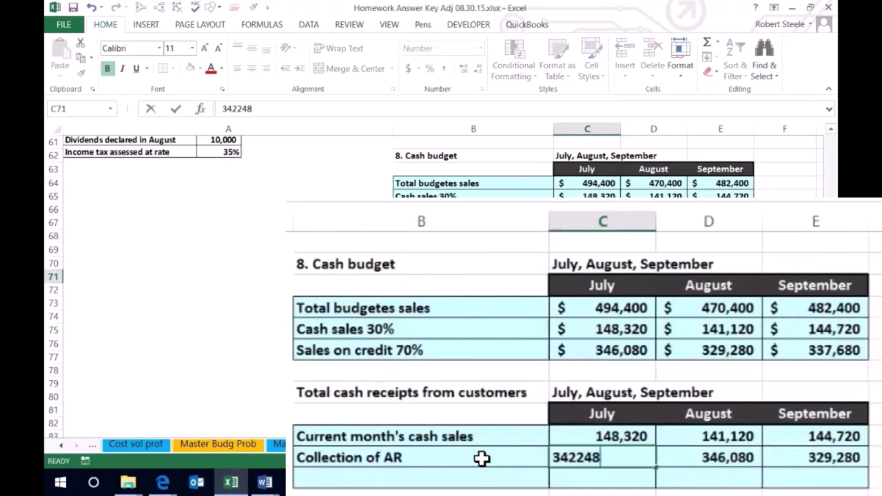
key("Return")
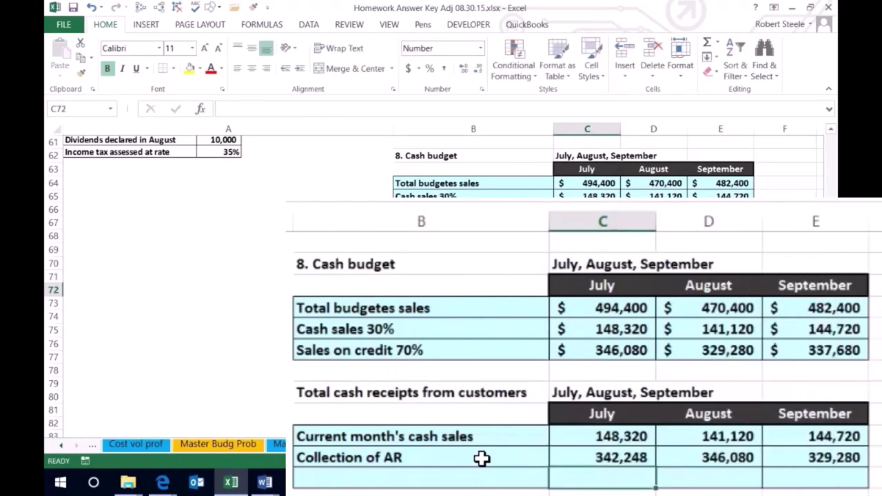
Sum July and August cash sales plus AR collections: =C70+C71 (490,568) and =D70+D71 (487,200).
type("=")
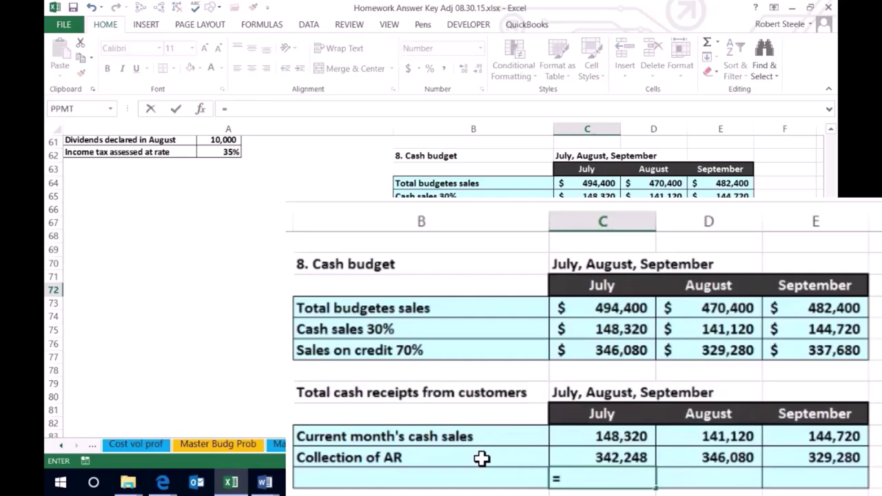
left_click(579, 437)
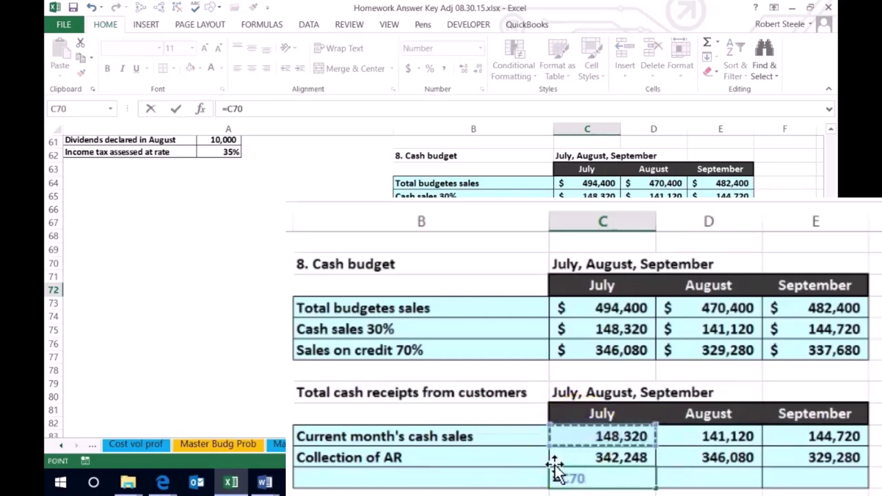
type("+")
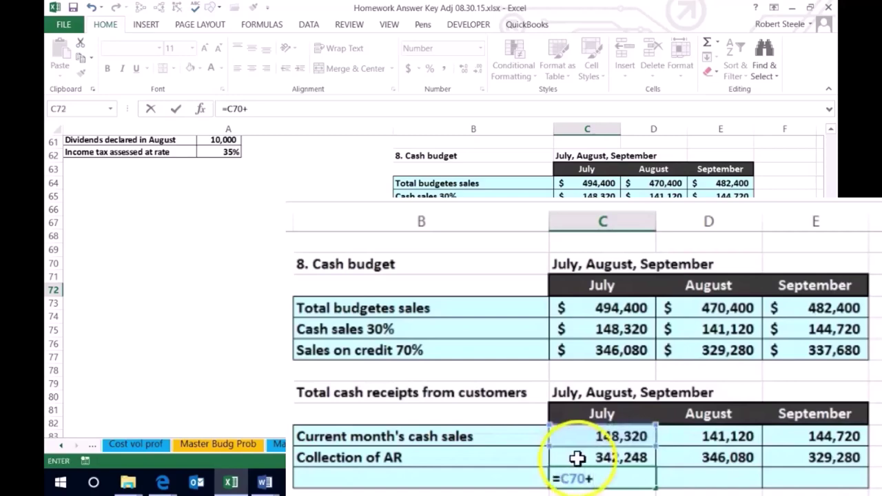
left_click(576, 458)
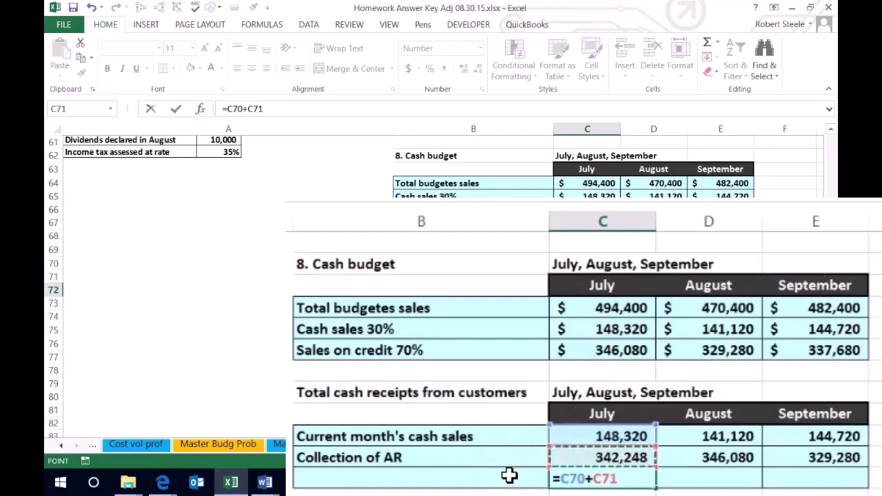
key("Tab")
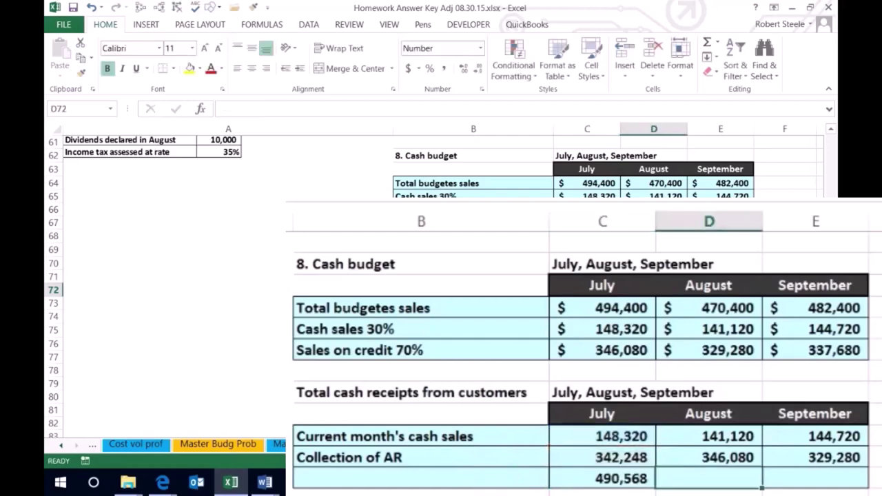
type("=")
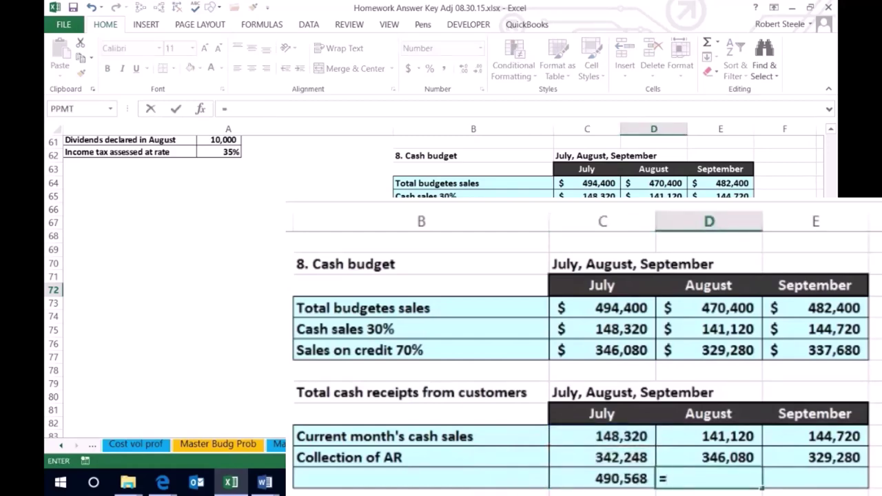
left_click(701, 436)
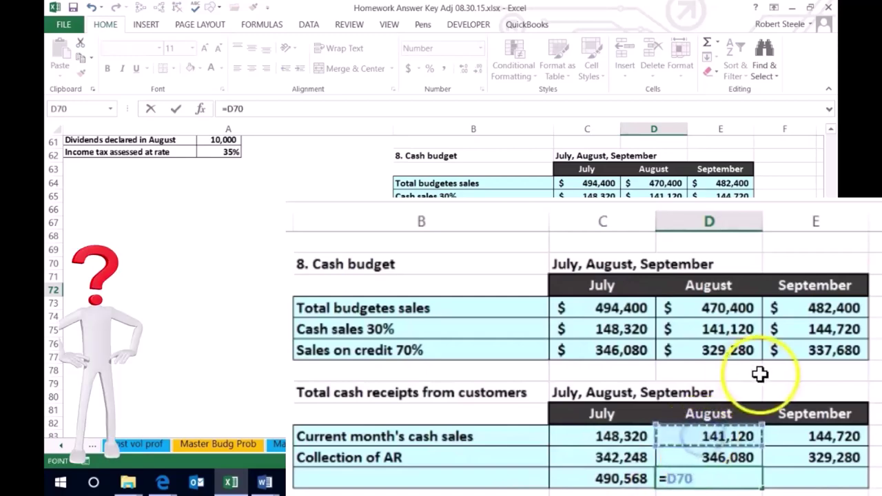
type("+")
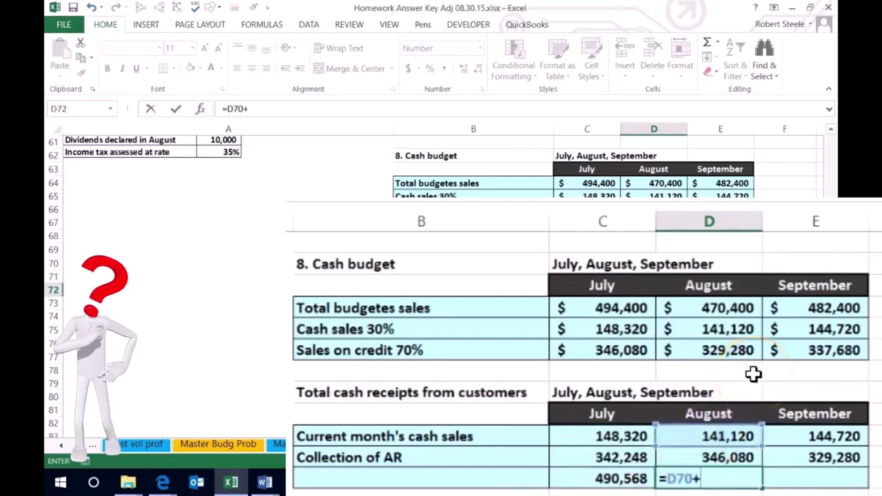
left_click(715, 453)
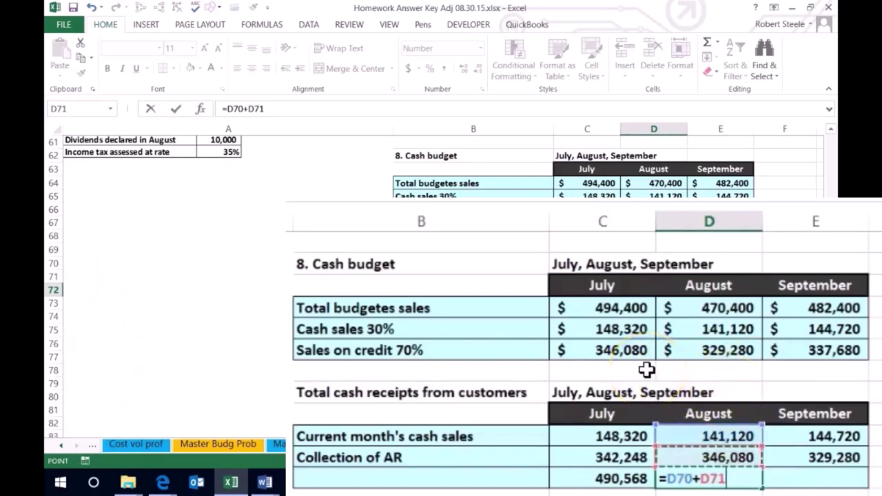
key("Tab")
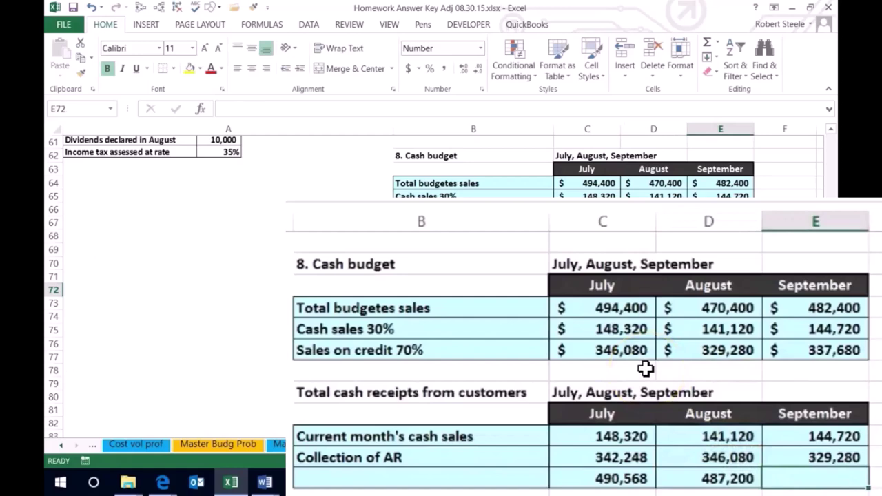
Sum September's total cash receipts as =E70+E71, giving 474,000.
type("=")
left_click(819, 436)
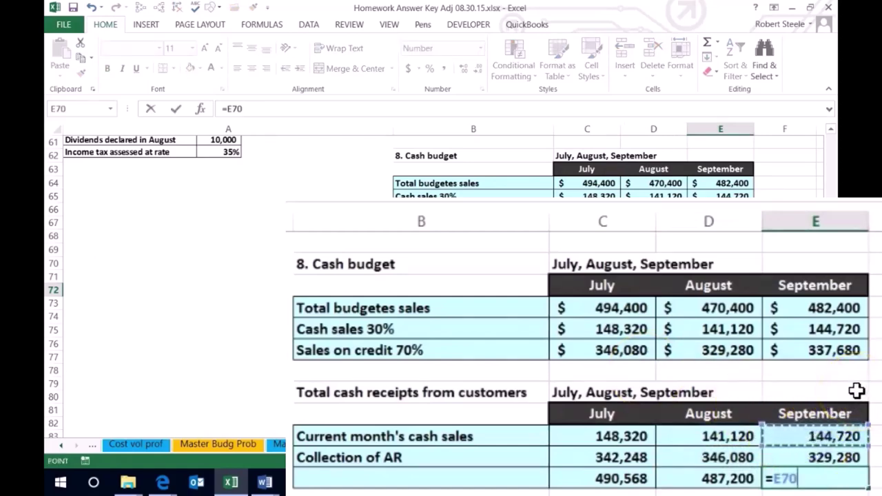
type("+")
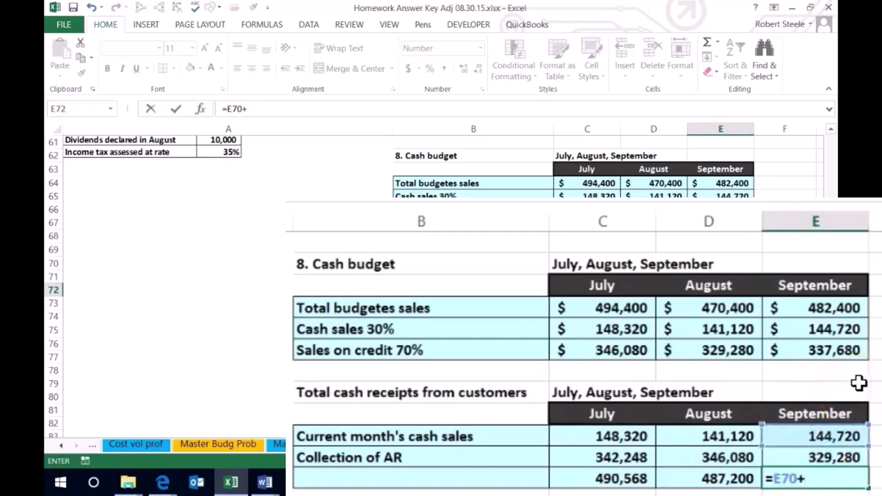
left_click(834, 454)
key("ctrl+Return")
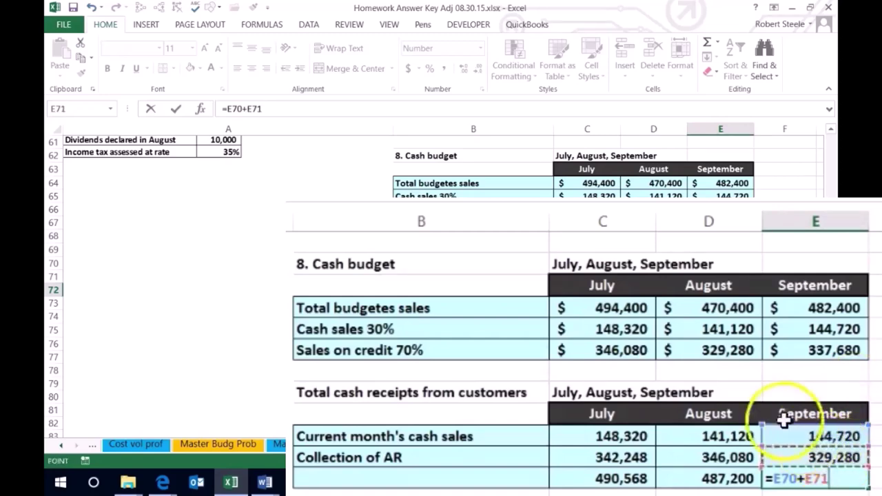
key("Return")
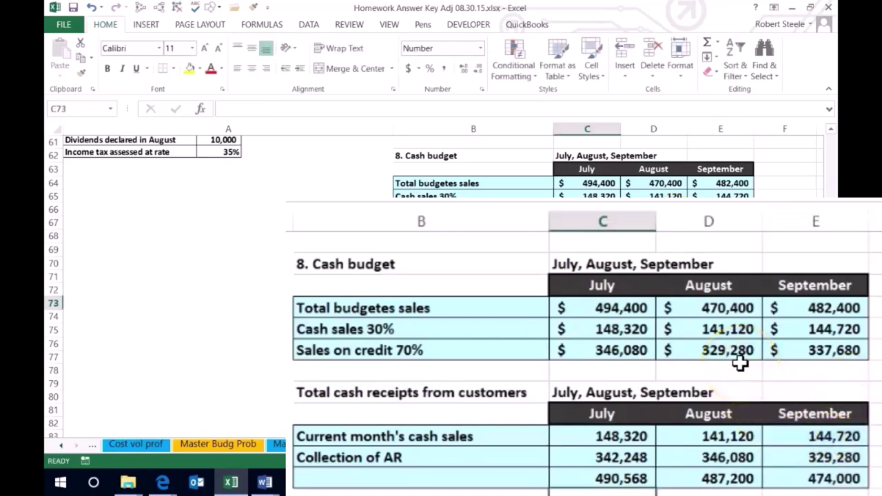
Label the totals row 'Total cash receipts' in B72.
key("Left")
key("Up")
type("Total cash receipts from customers")
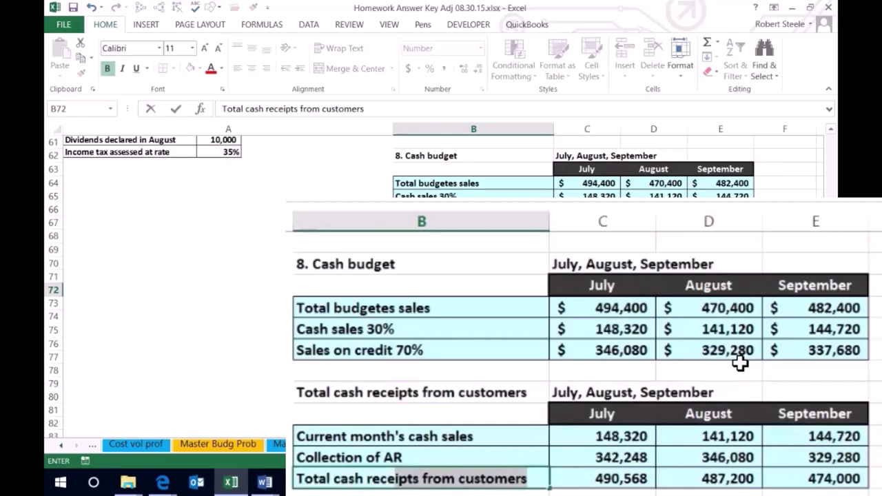
type("p")
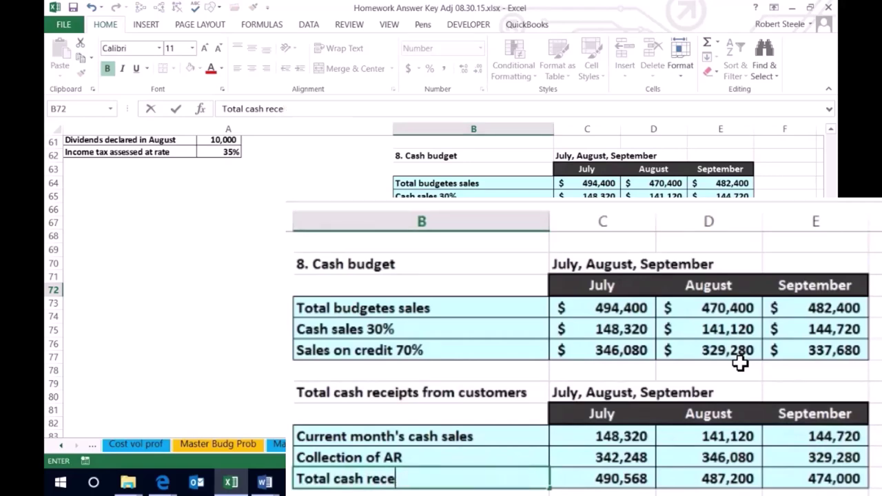
type("eipts")
key("Delete")
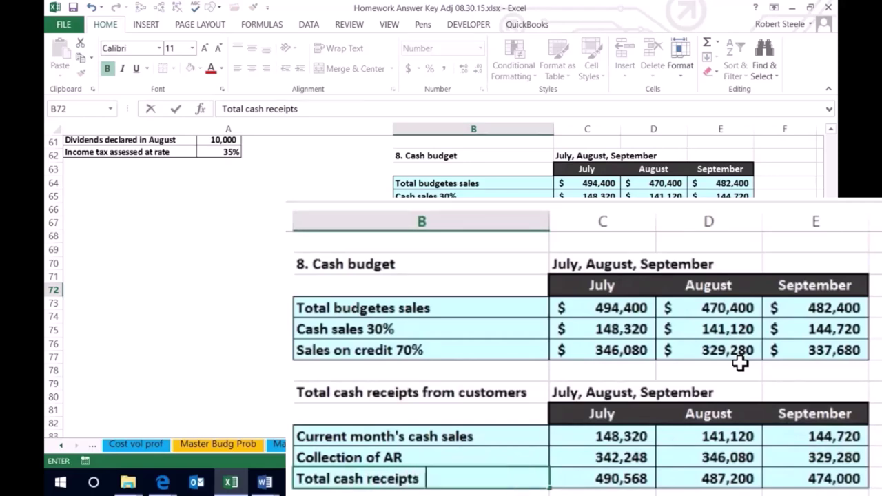
key("Return")
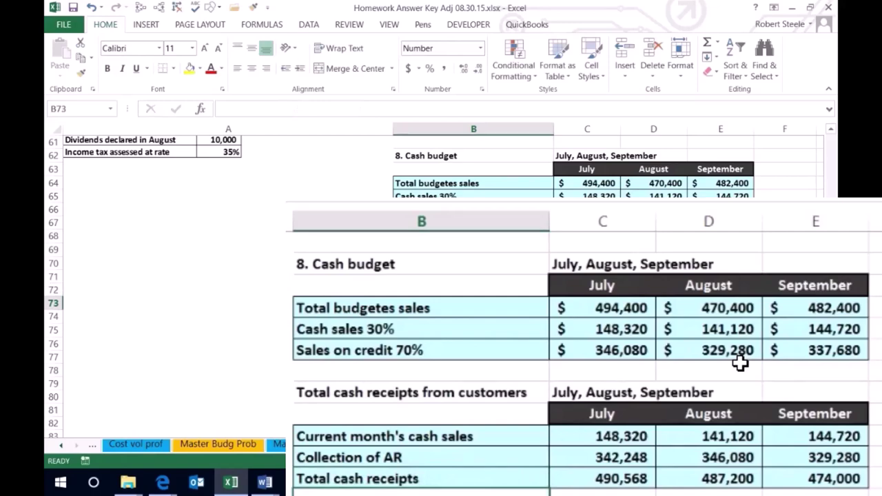